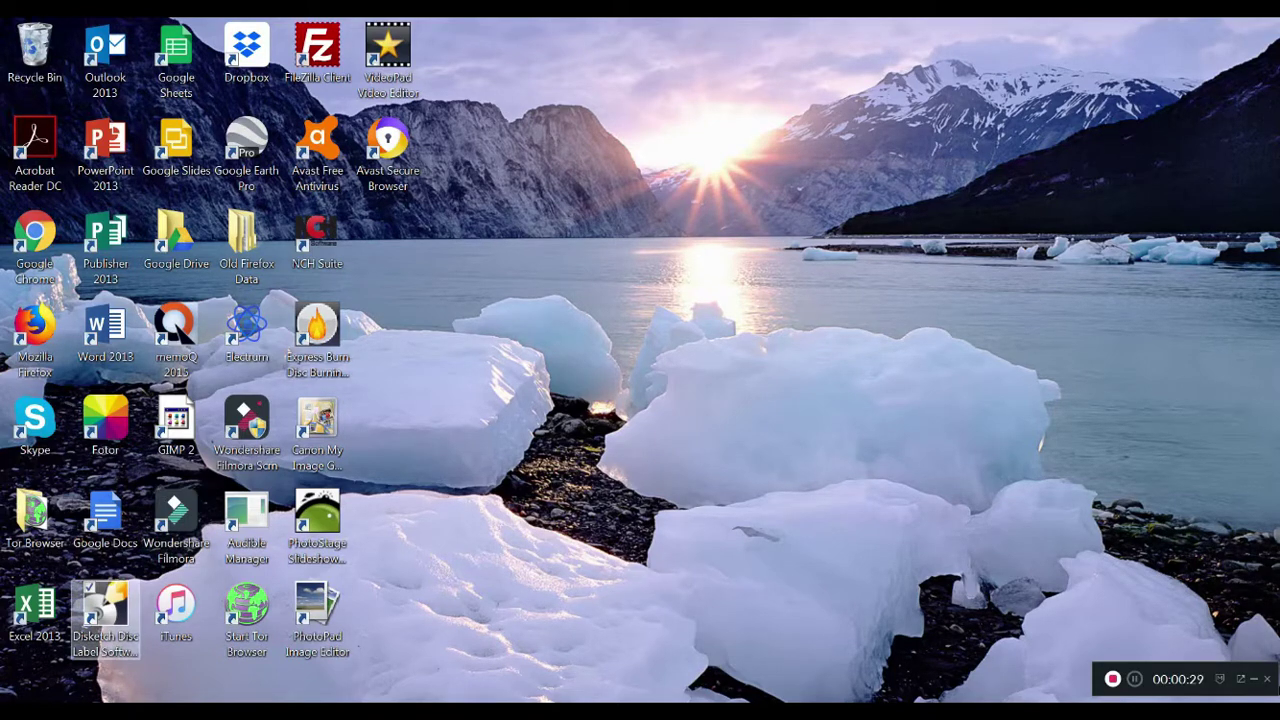
# - Launch Disketch, confirm non-commercial home use and choose to create a new project
pyautogui.doubleClick(105, 612)
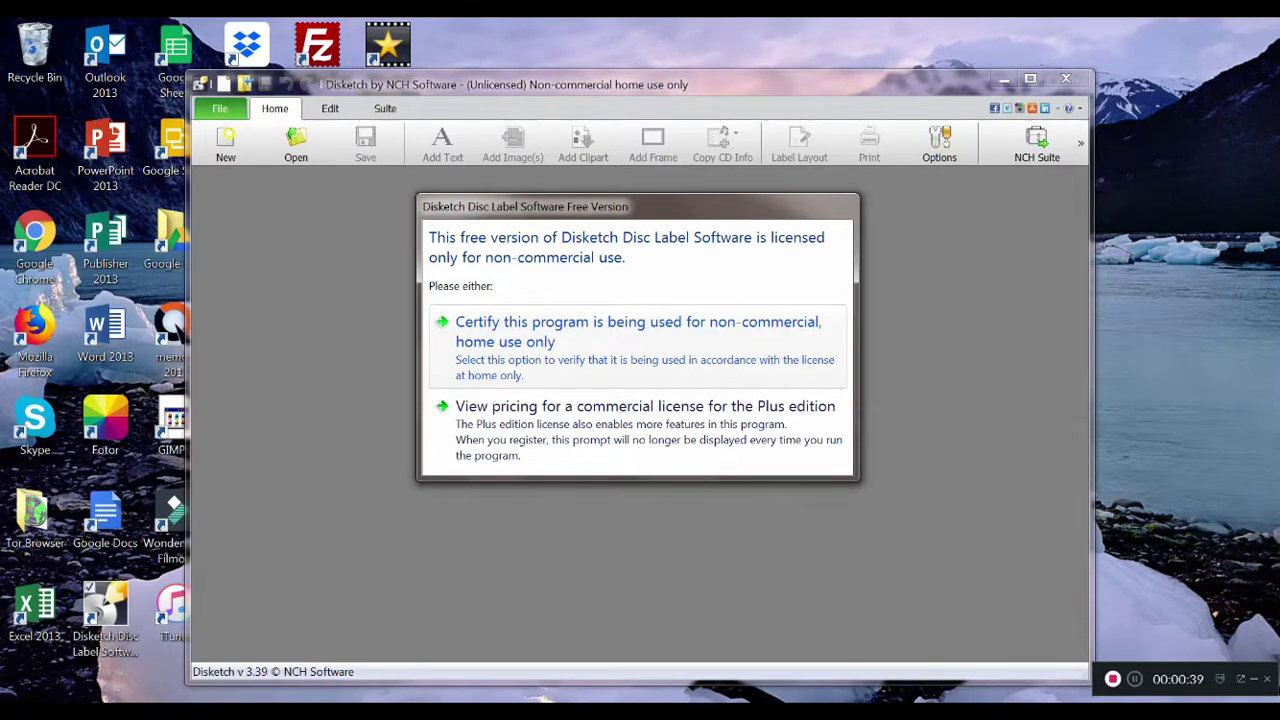
pyautogui.press('Return')
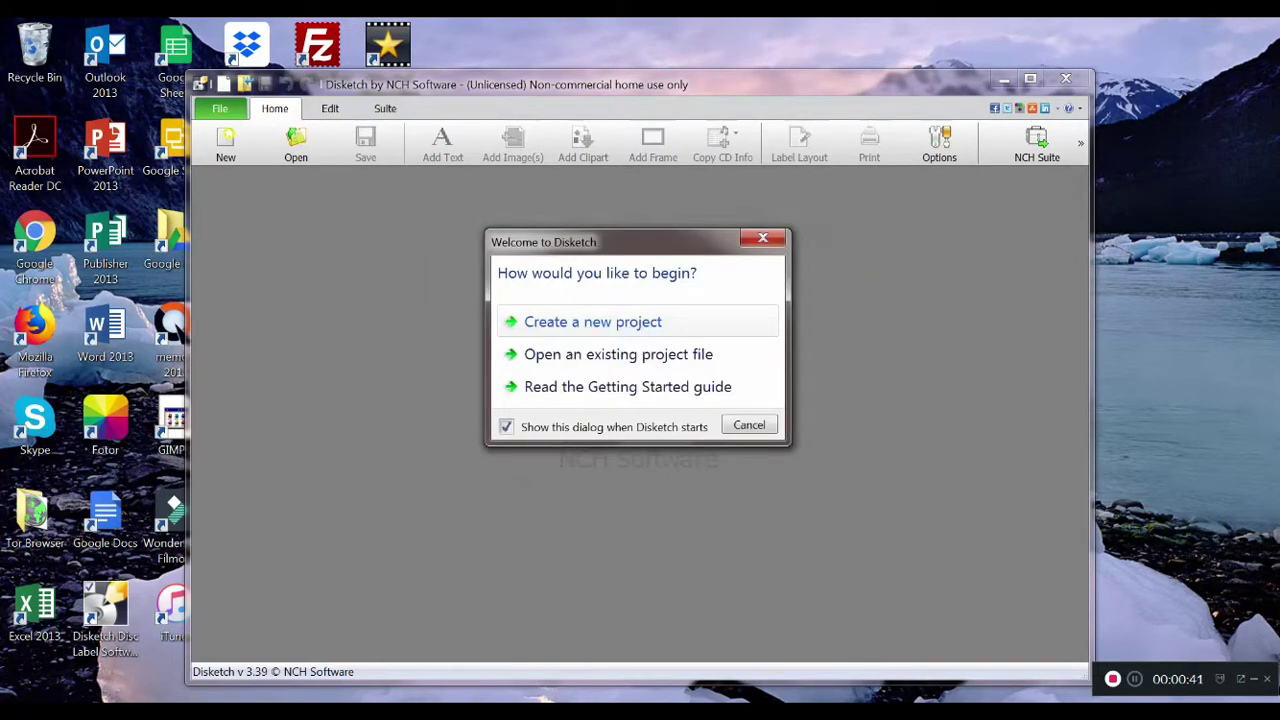
pyautogui.press('Return')
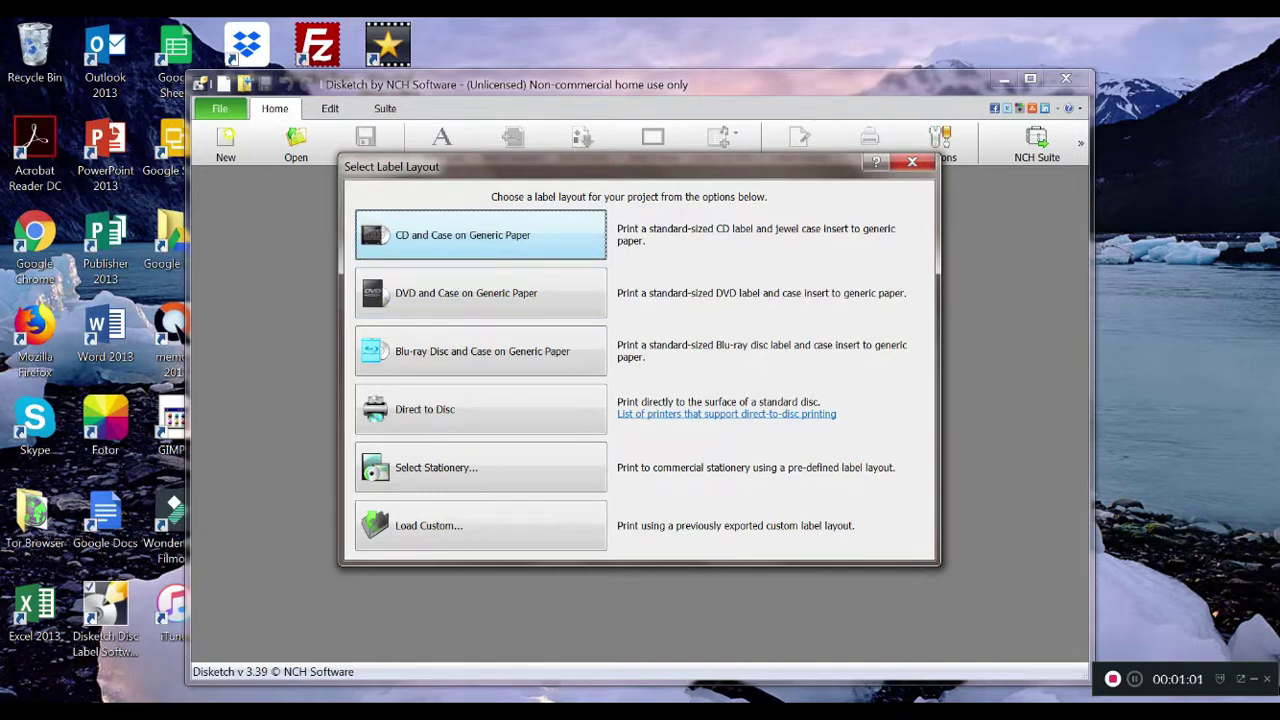
pyautogui.press('Return')
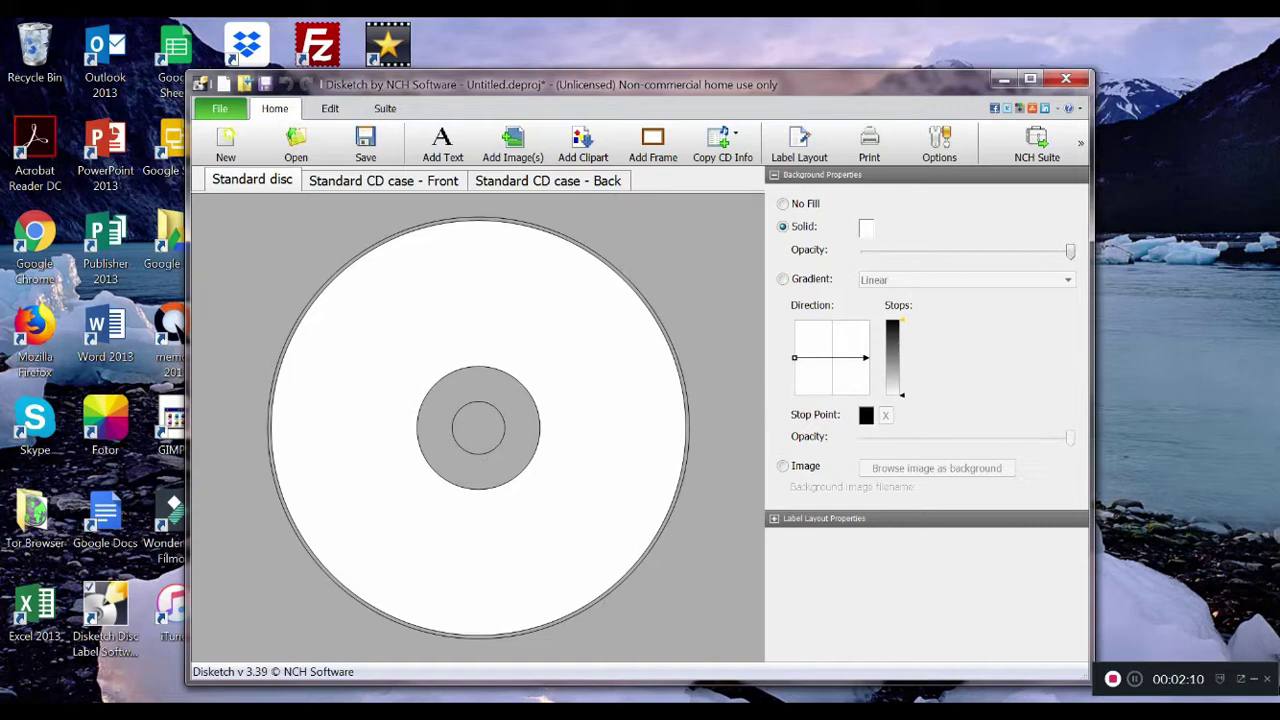
# - Switch to the blank two-panel Standard CD case - Front page
pyautogui.click(383, 180)
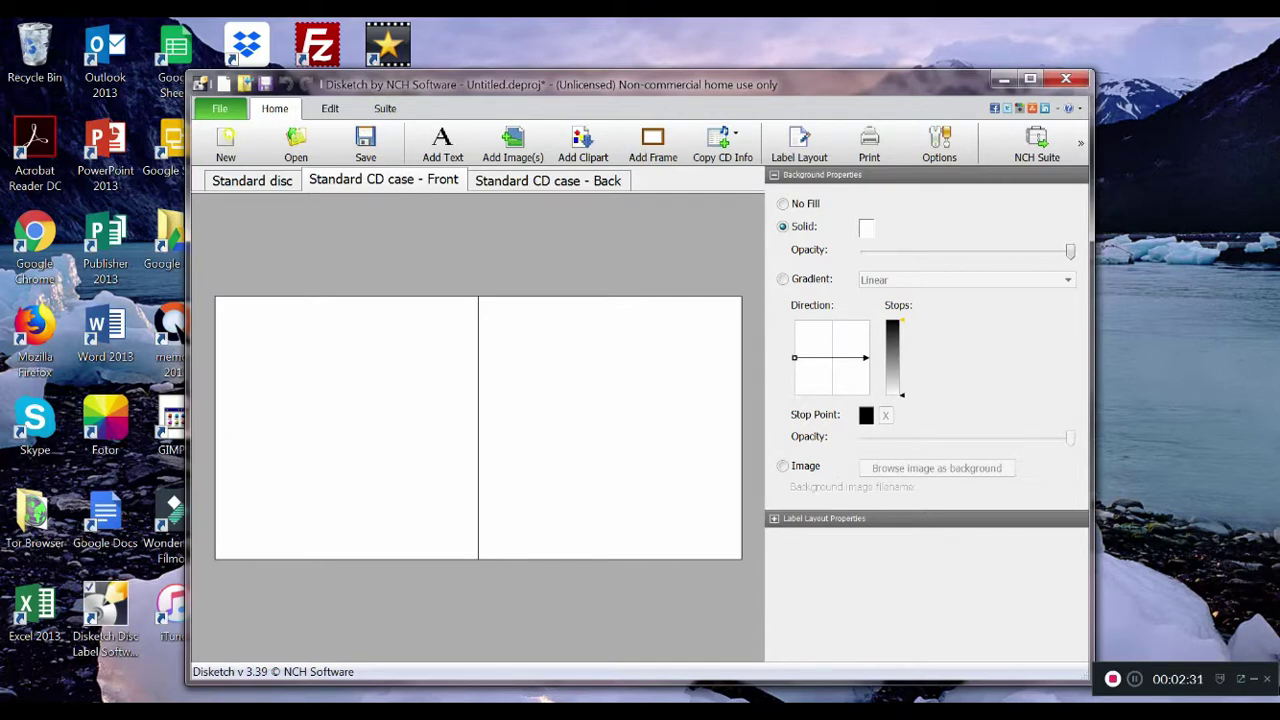
# - Insert squirrel photo IMG_9953, then move and enlarge it to fill the left panel
pyautogui.click(512, 145)
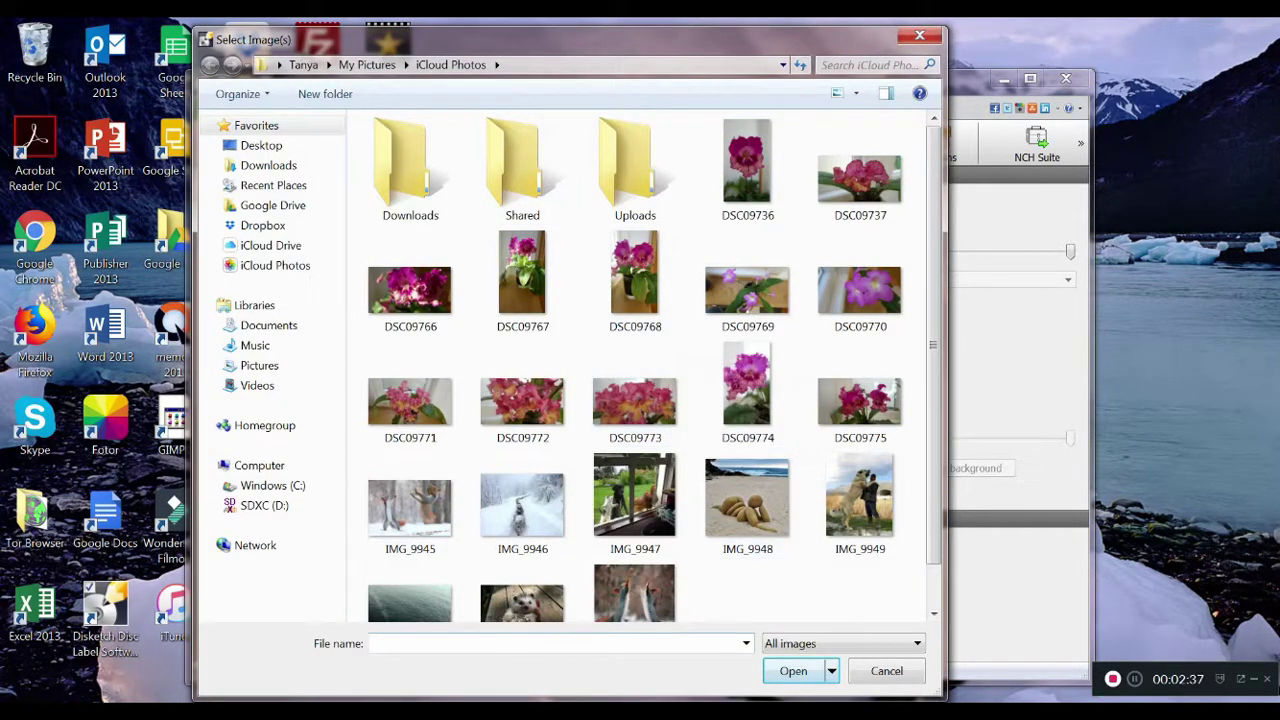
pyautogui.scroll(-2, 640, 400)
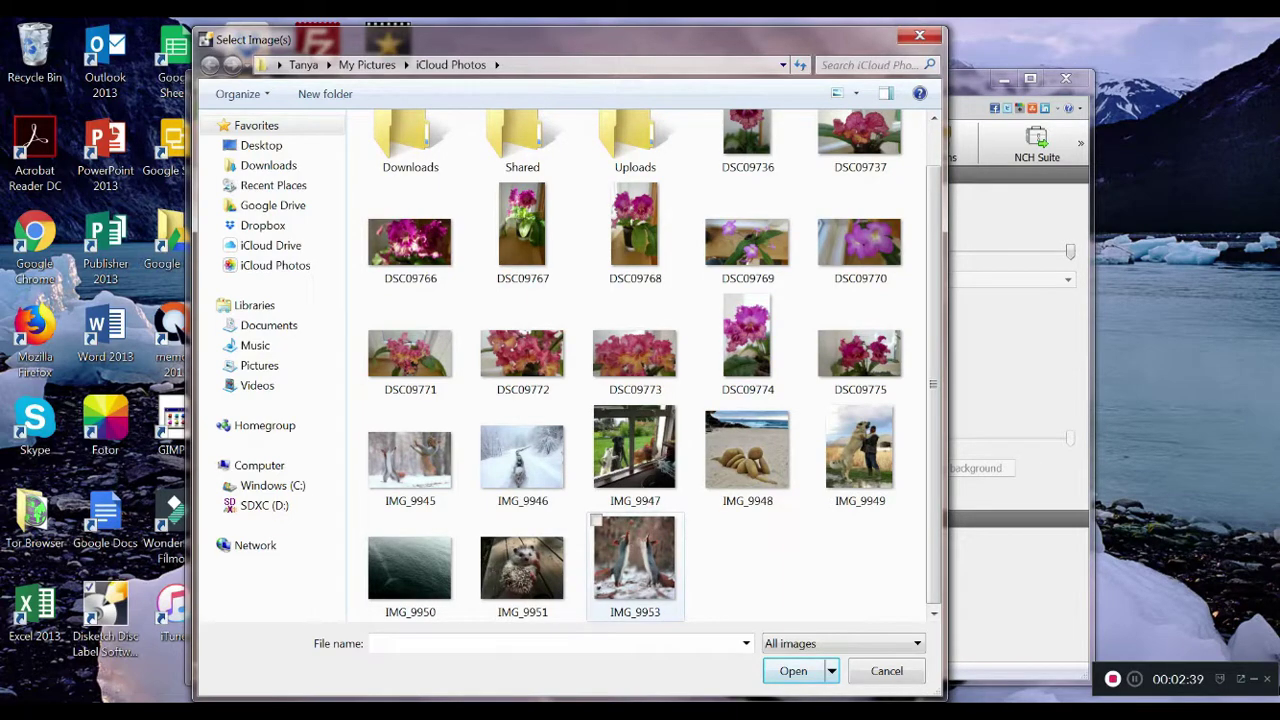
pyautogui.doubleClick(634, 560)
pyautogui.moveTo(478, 427); pyautogui.dragTo(352, 437)
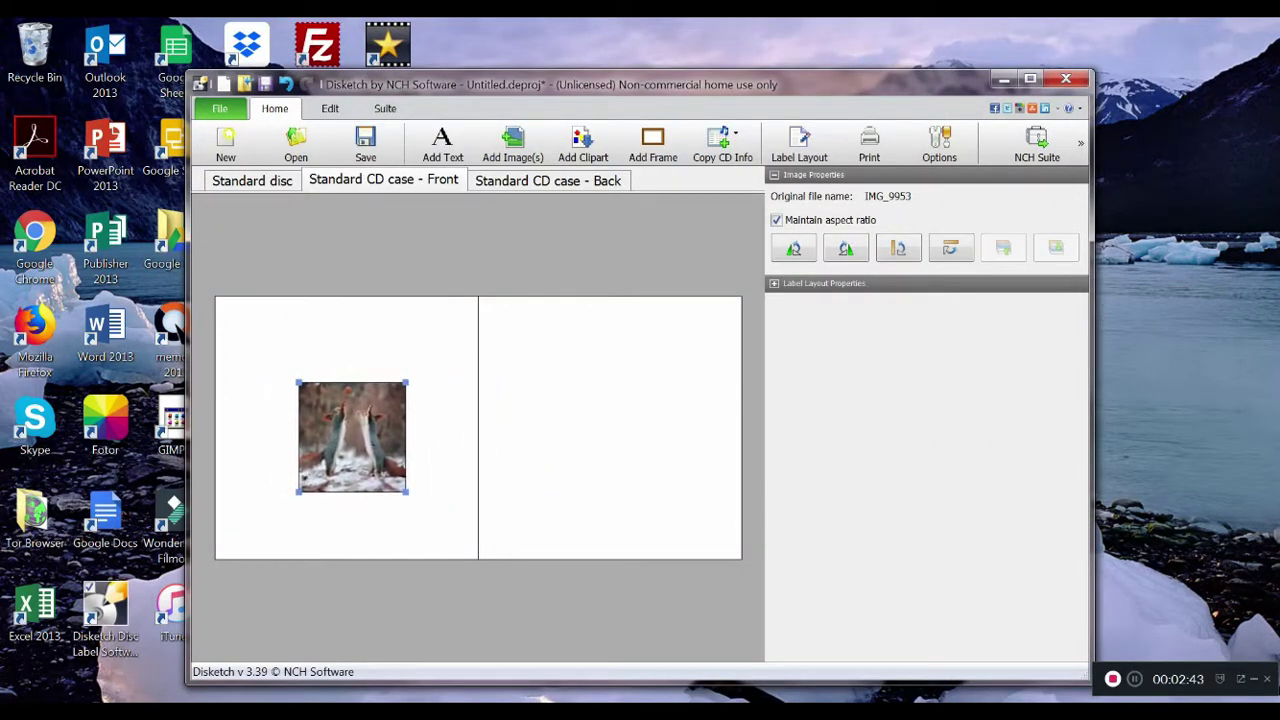
pyautogui.moveTo(406, 382); pyautogui.dragTo(480, 293)
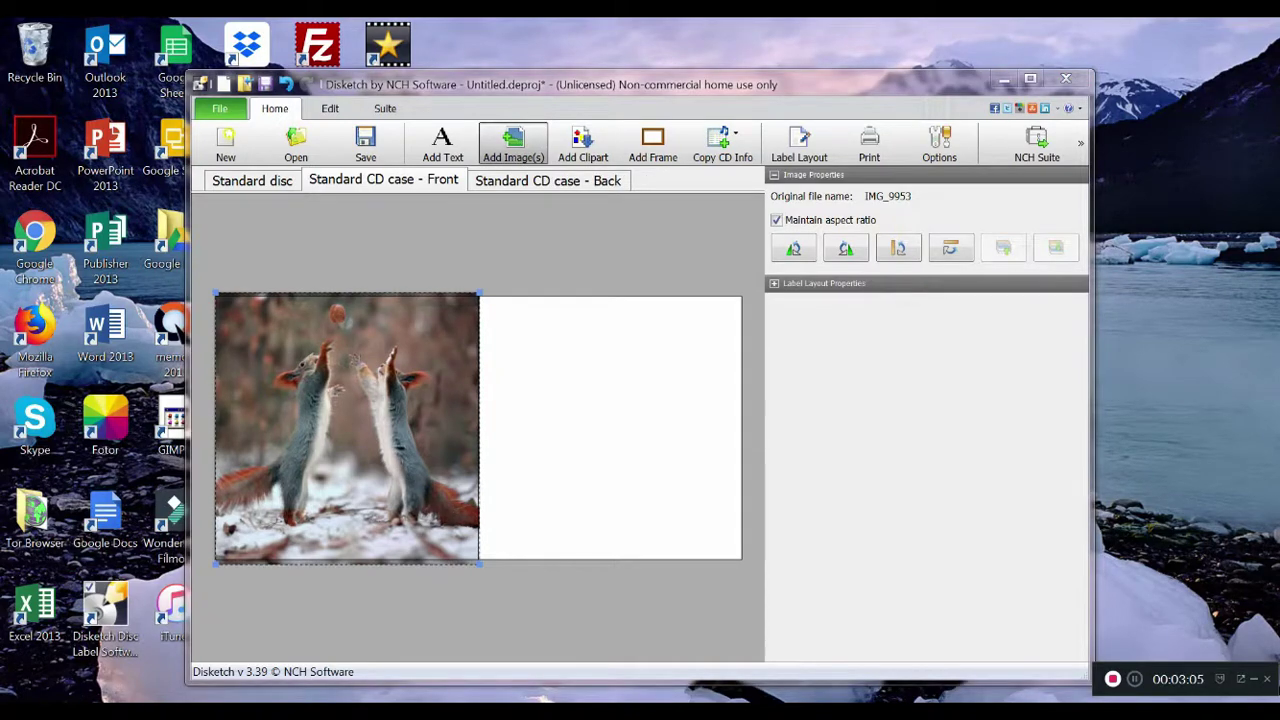
# - Insert beach photo IMG_9948 and enlarge it to fill the right panel, deleting the stray IMG_9951
pyautogui.click(513, 145)
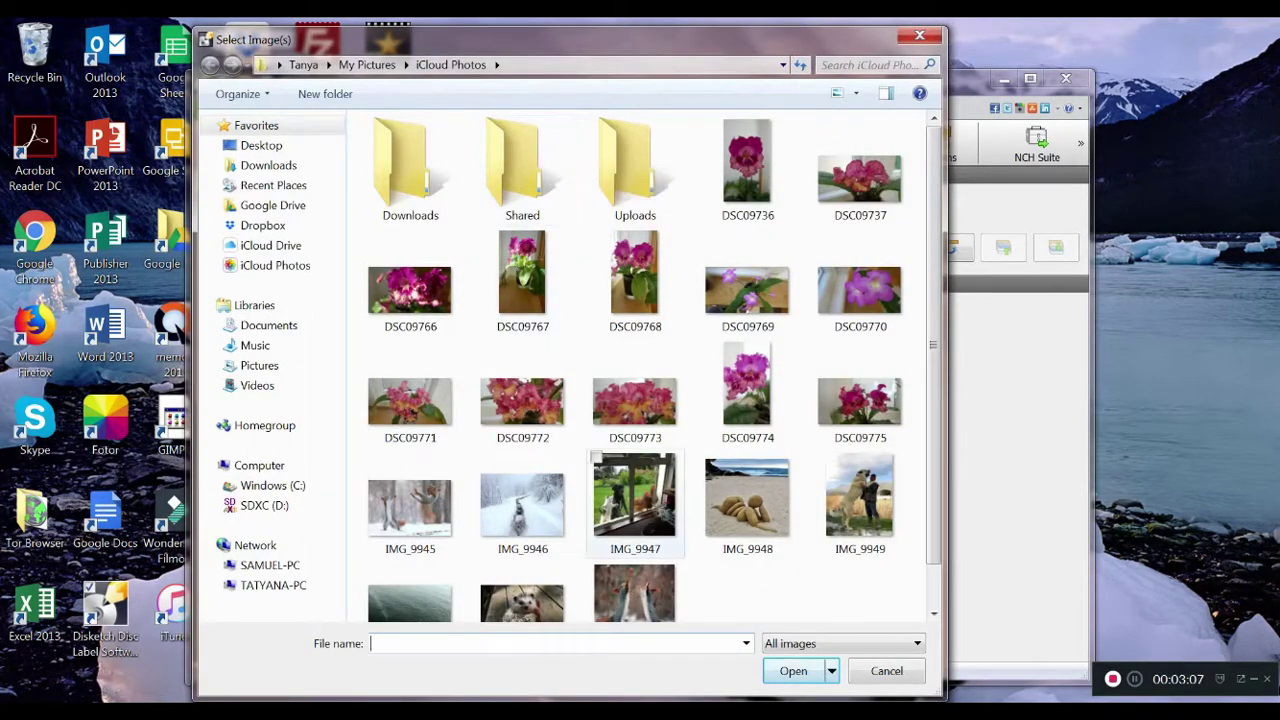
pyautogui.doubleClick(747, 497)
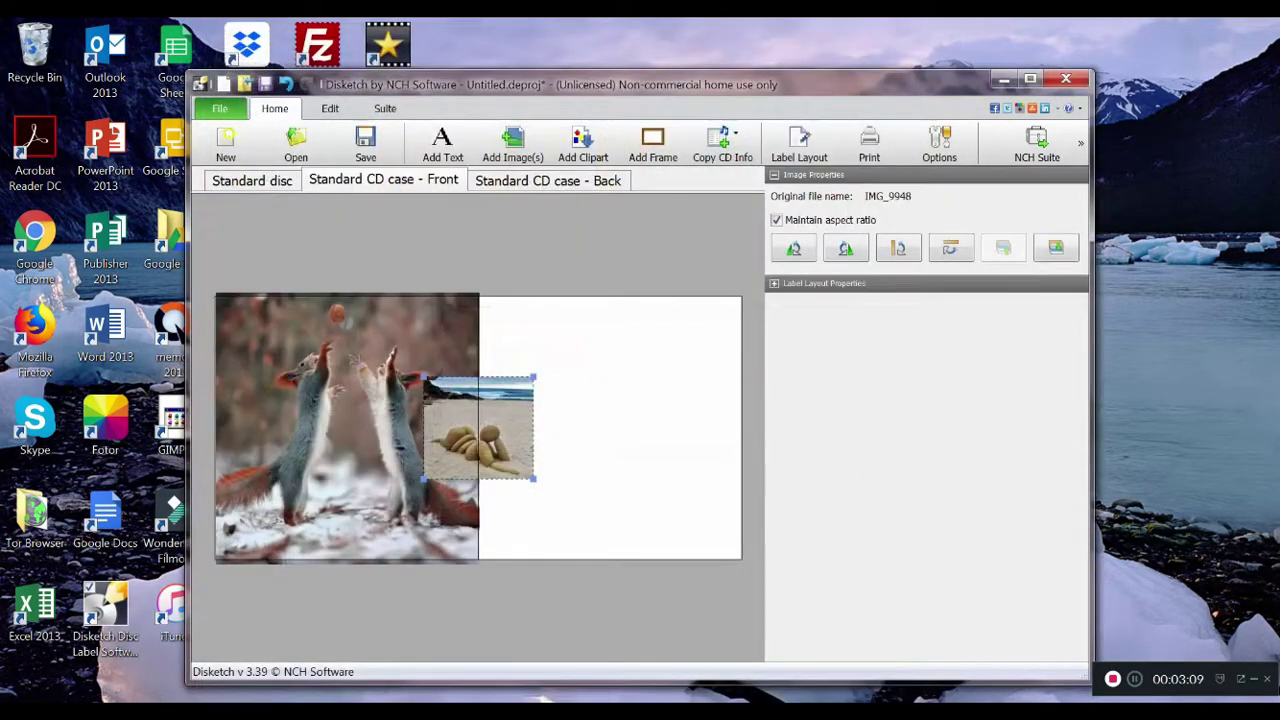
pyautogui.moveTo(479, 428); pyautogui.dragTo(535, 345)
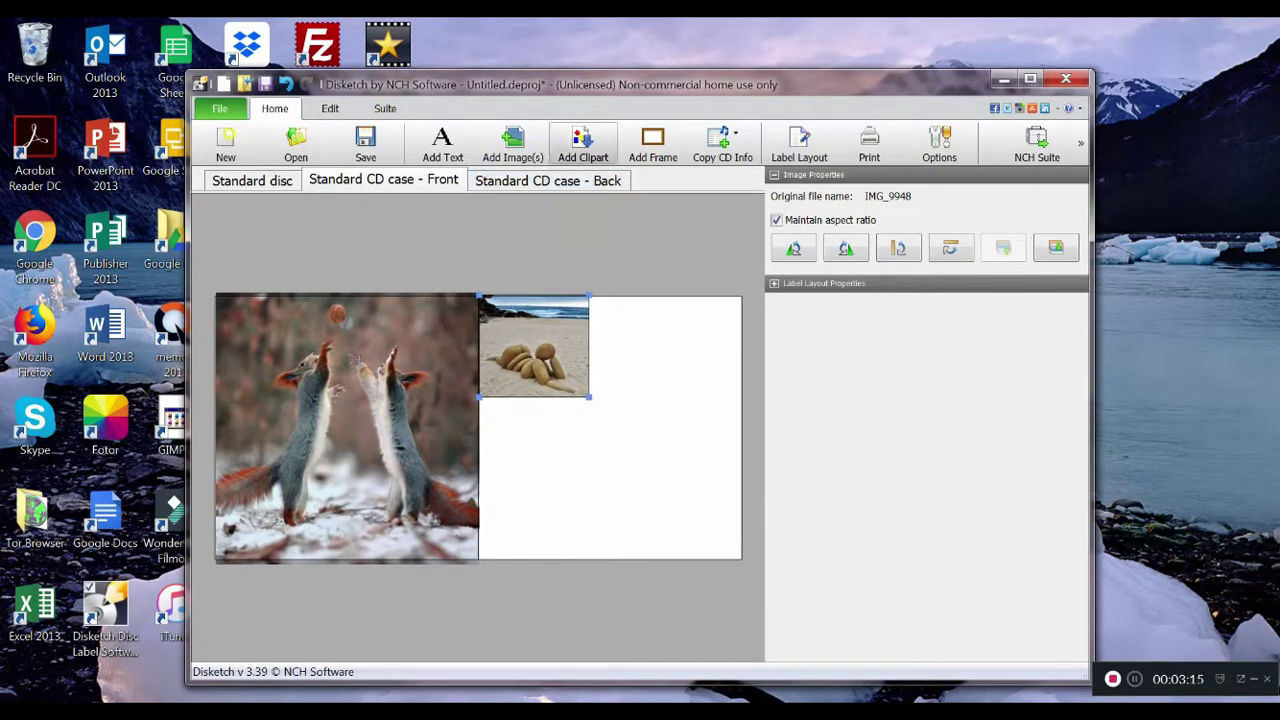
pyautogui.click(513, 145)
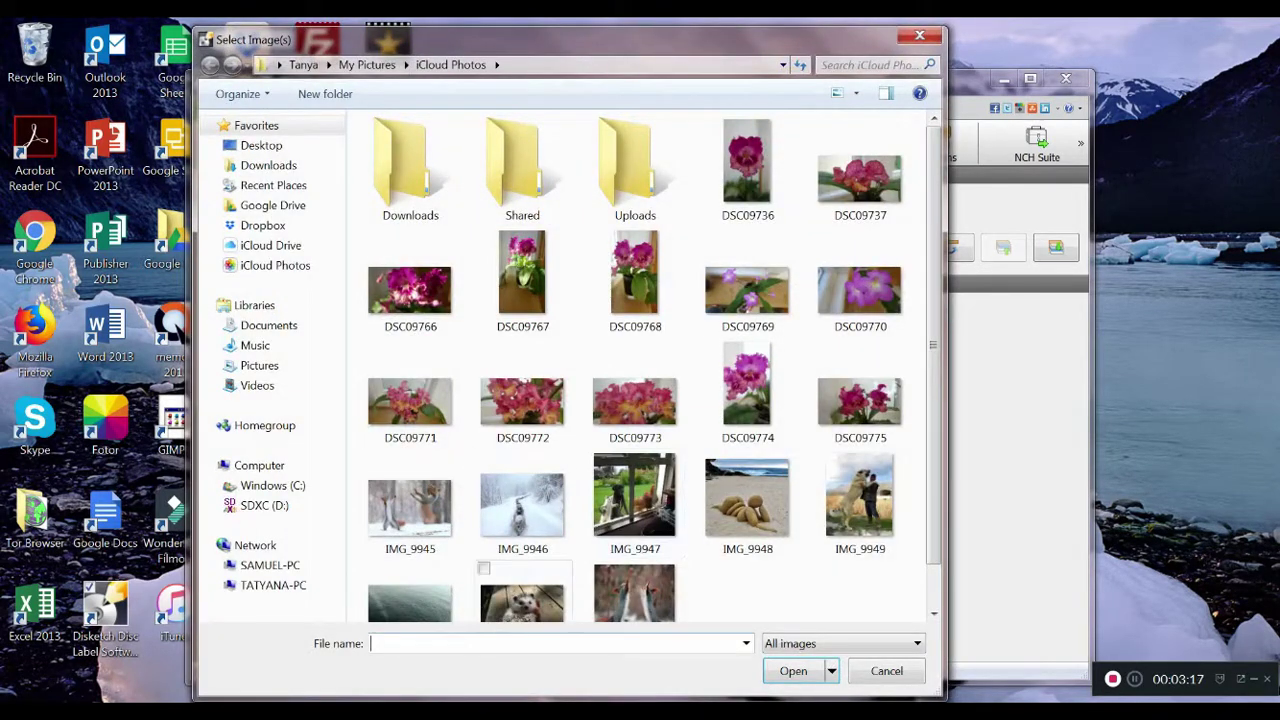
pyautogui.scroll(-1, 640, 400)
pyautogui.doubleClick(520, 557)
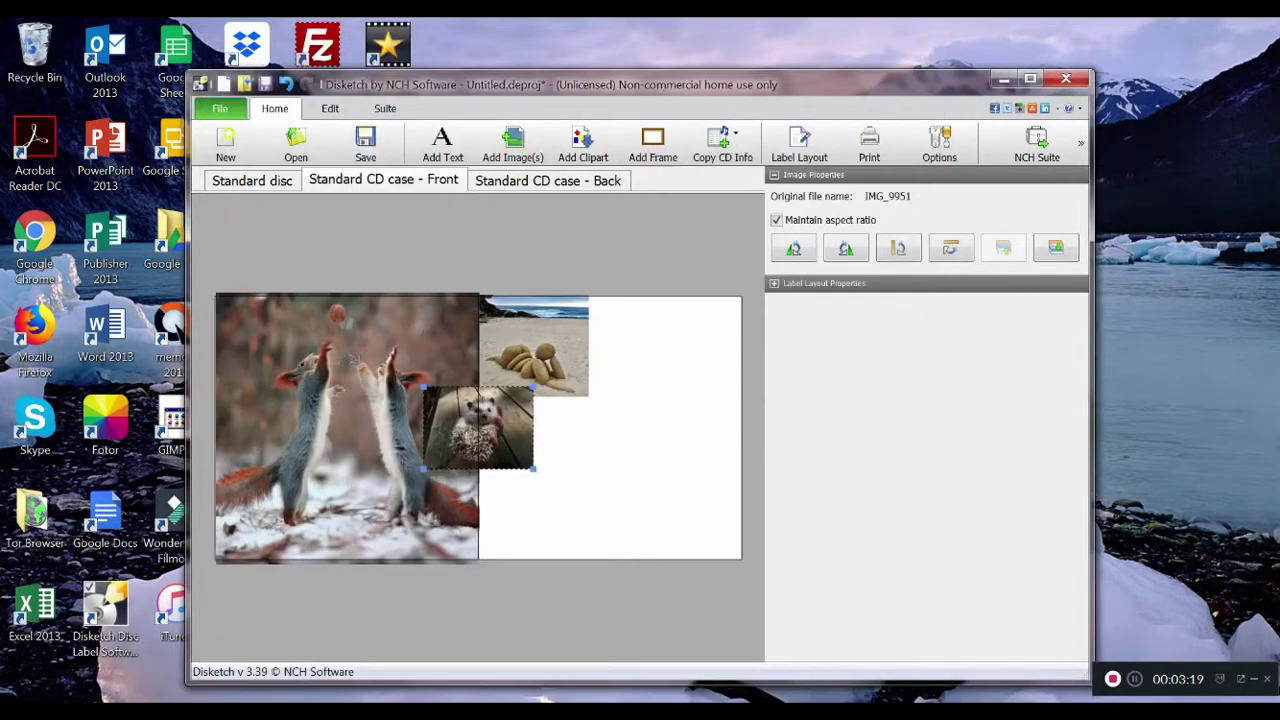
pyautogui.moveTo(480, 428); pyautogui.dragTo(649, 343)
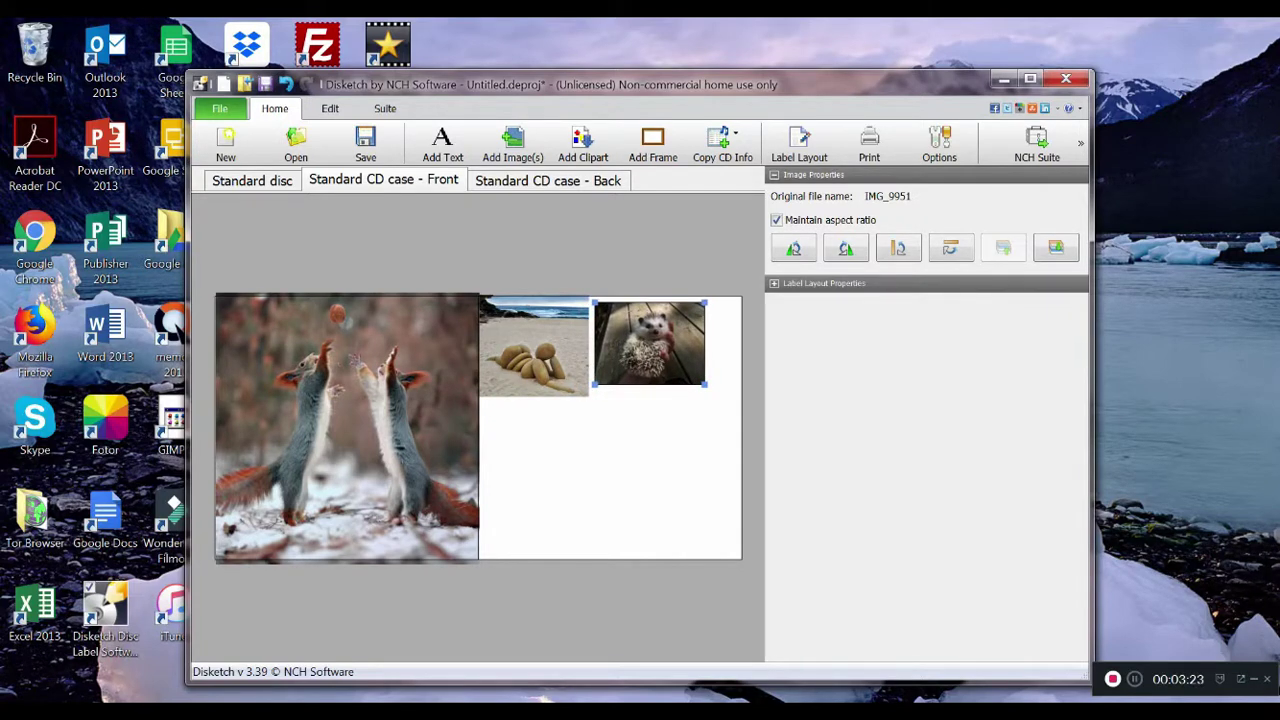
pyautogui.press('Delete')
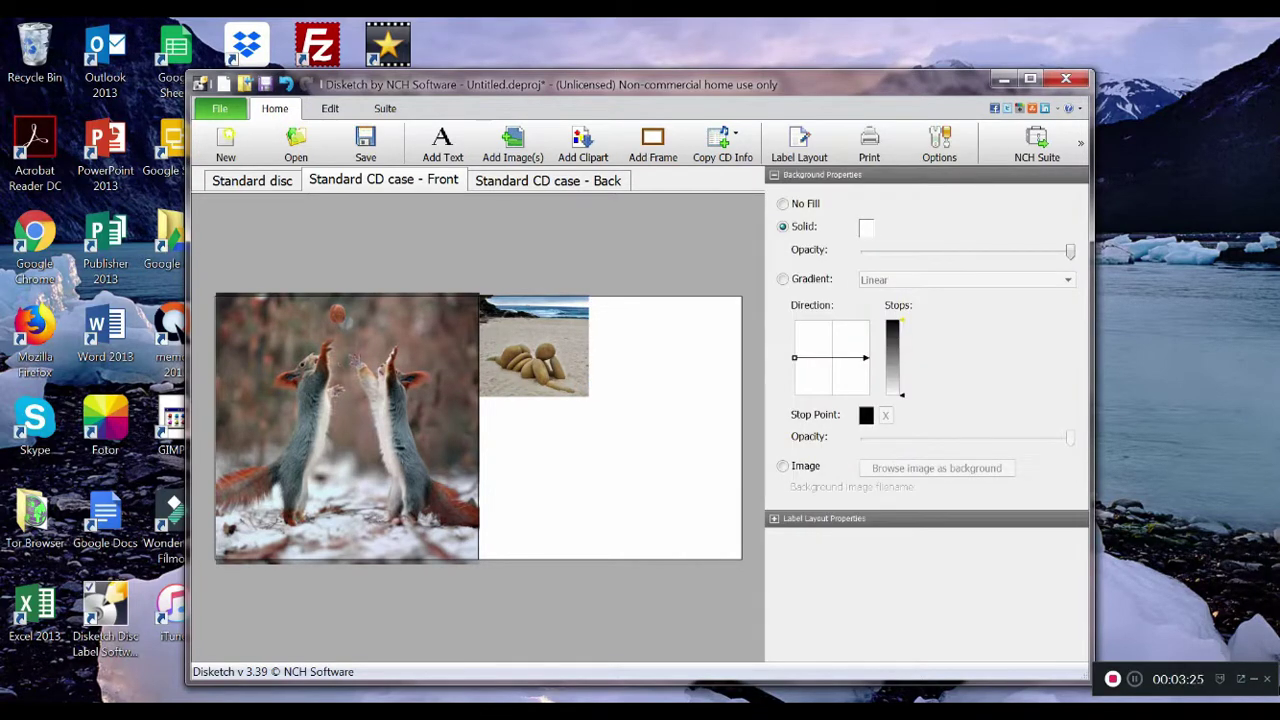
pyautogui.click(533, 345)
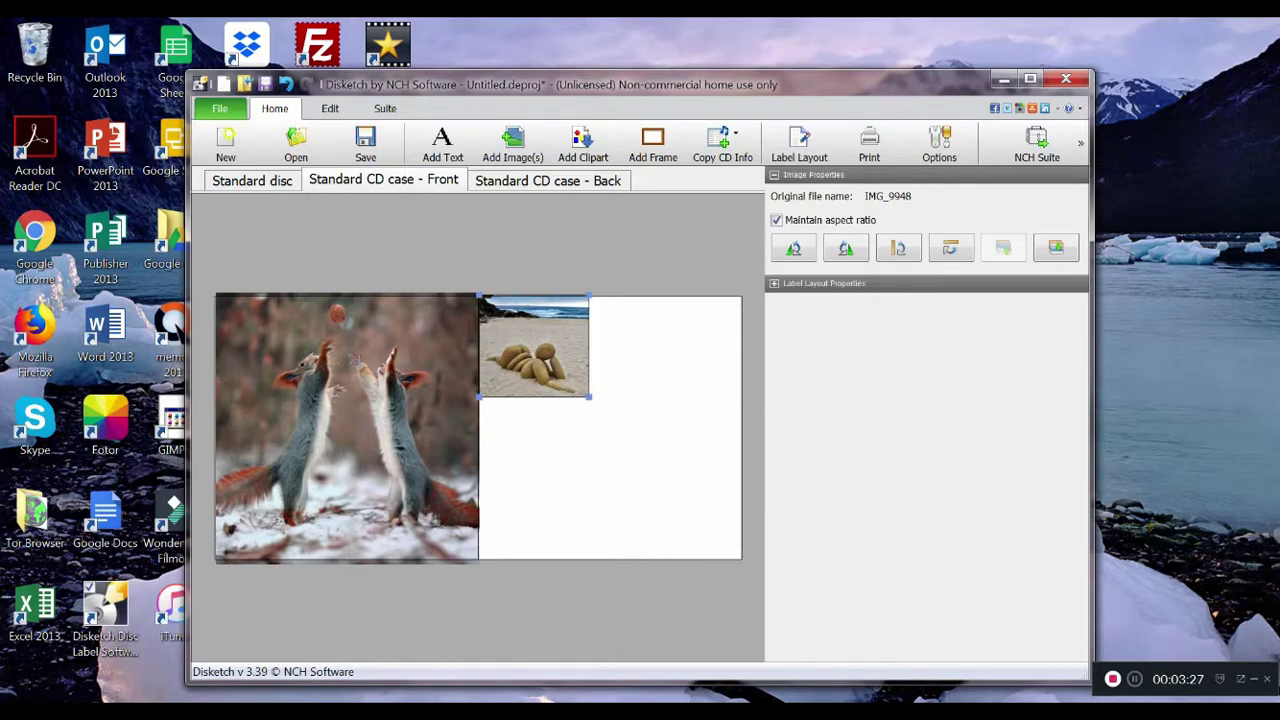
pyautogui.moveTo(588, 396); pyautogui.dragTo(760, 559)
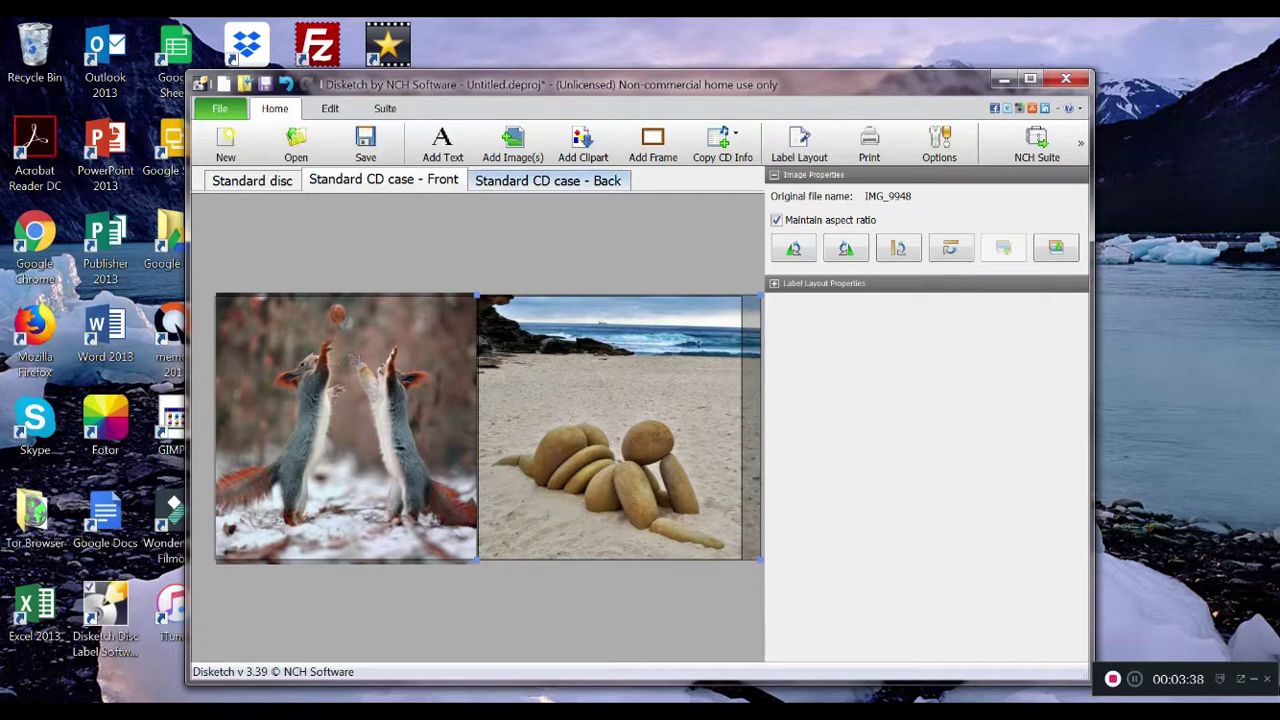
# - On the Standard CD case - Back page, insert photo IMG_9947 of the cat, dog and hens
pyautogui.click(548, 180)
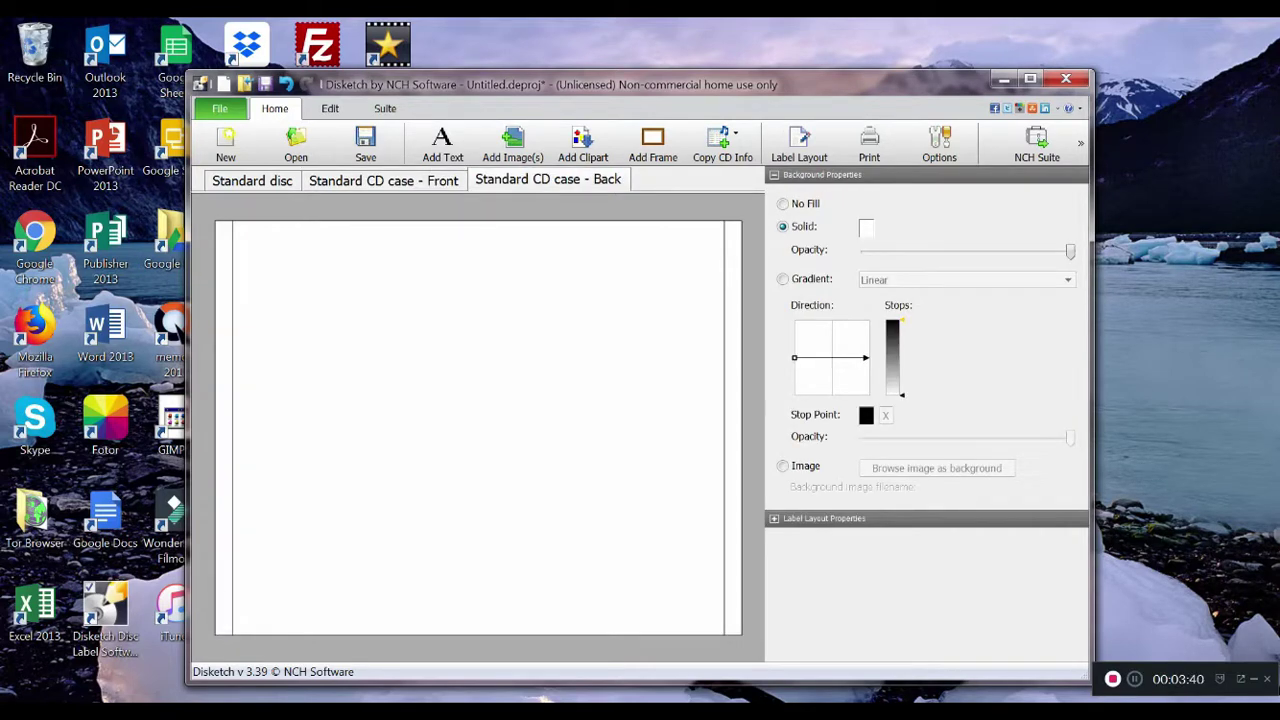
pyautogui.click(513, 145)
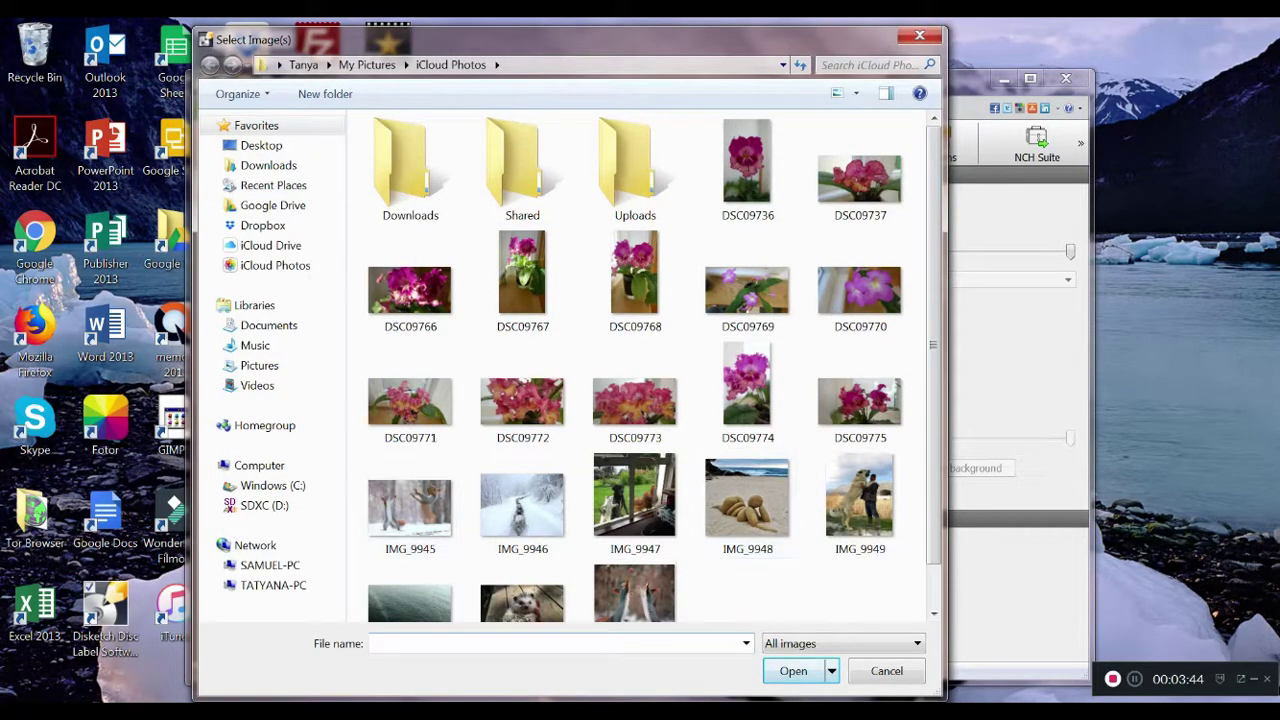
pyautogui.doubleClick(634, 495)
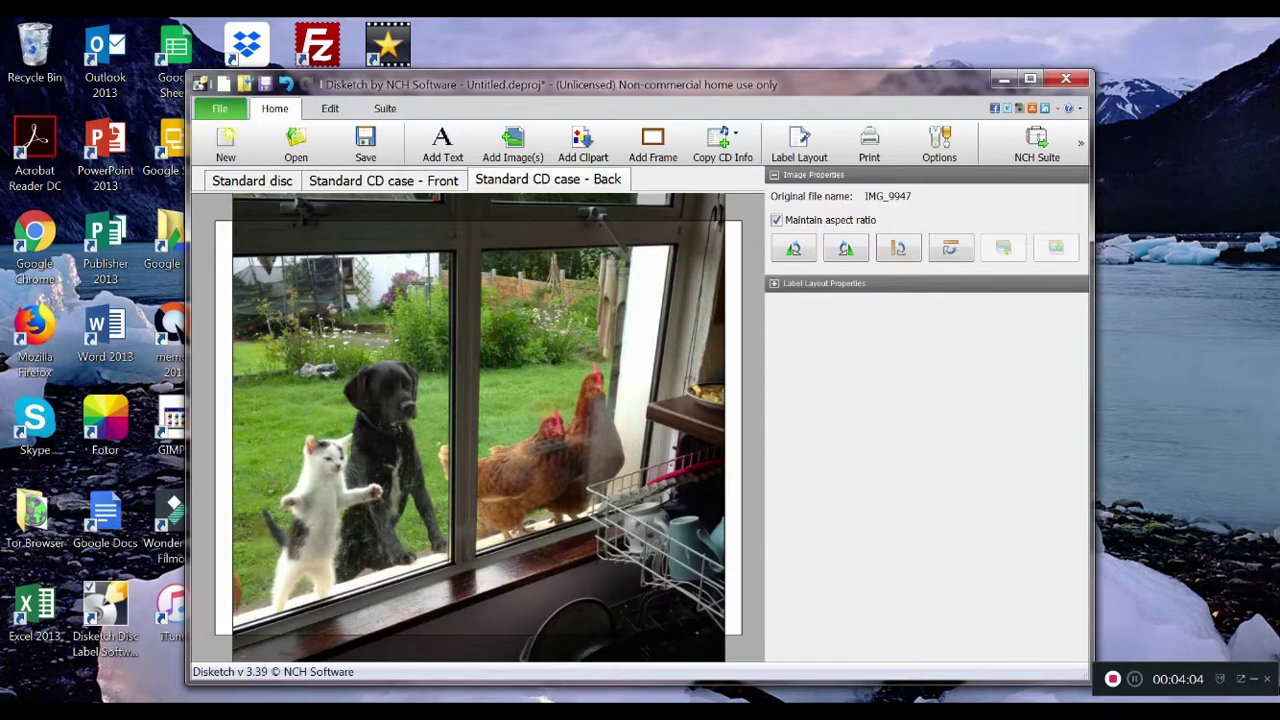
# - Save the project with the file name 'tutorial'
pyautogui.click(365, 145)
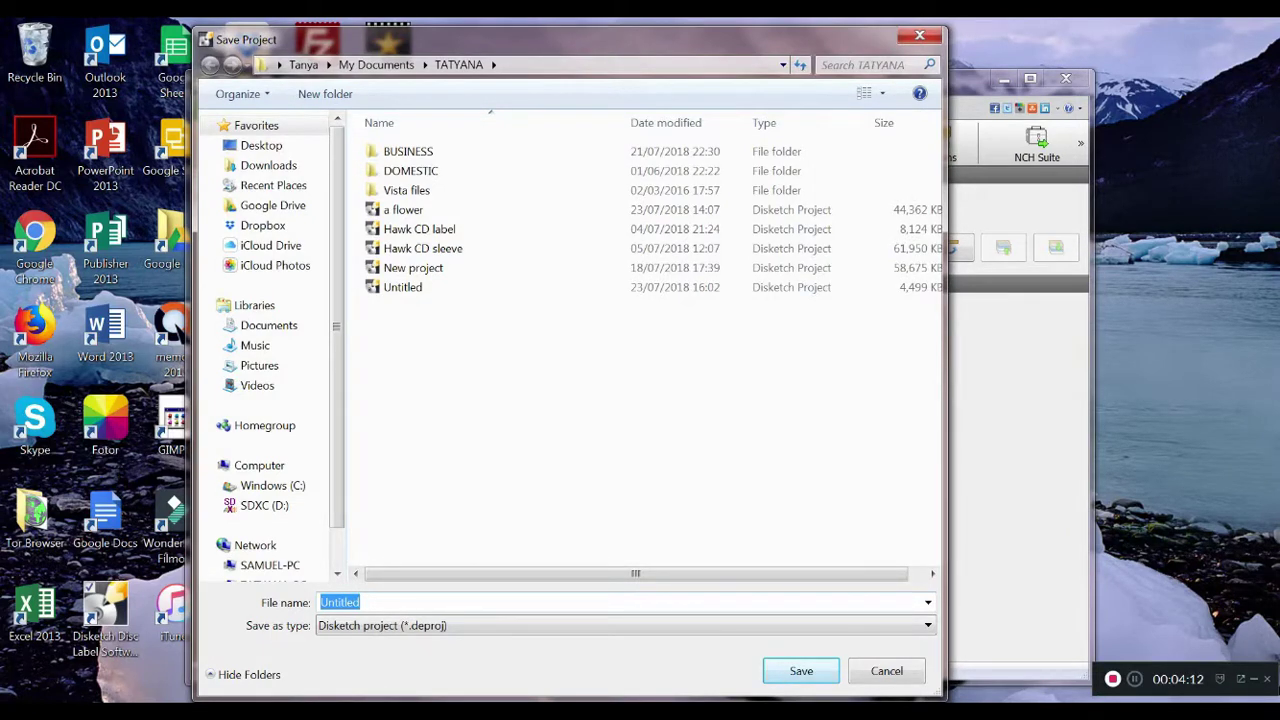
pyautogui.write('tutorial')
pyautogui.press('Return')
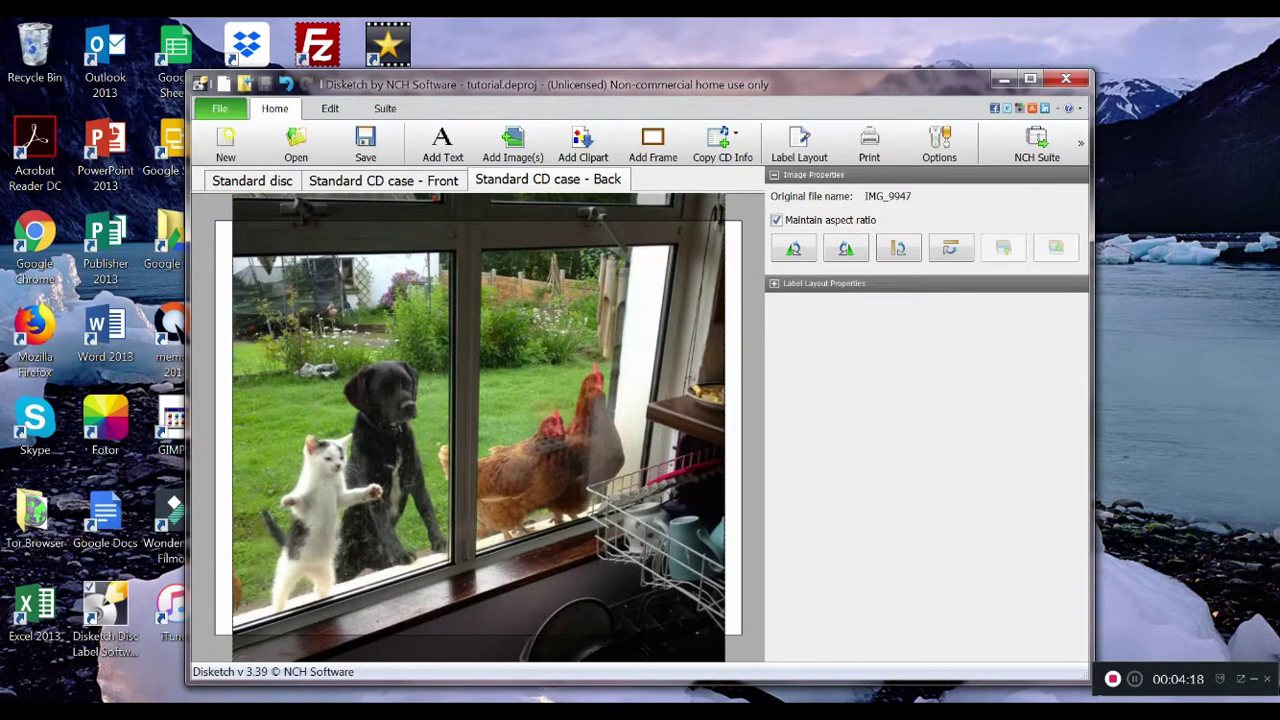
# - Close and relaunch Disketch, confirm home use and dismiss the label layout dialog
pyautogui.click(1066, 78)
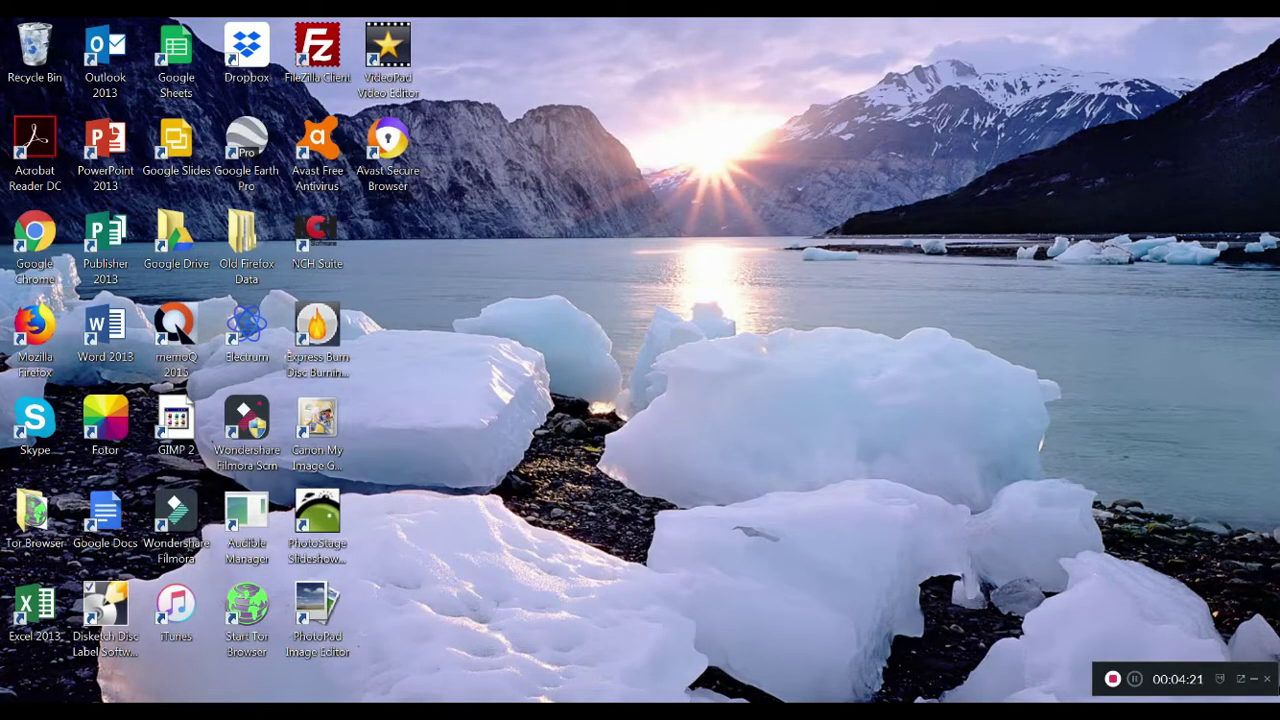
pyautogui.doubleClick(105, 615)
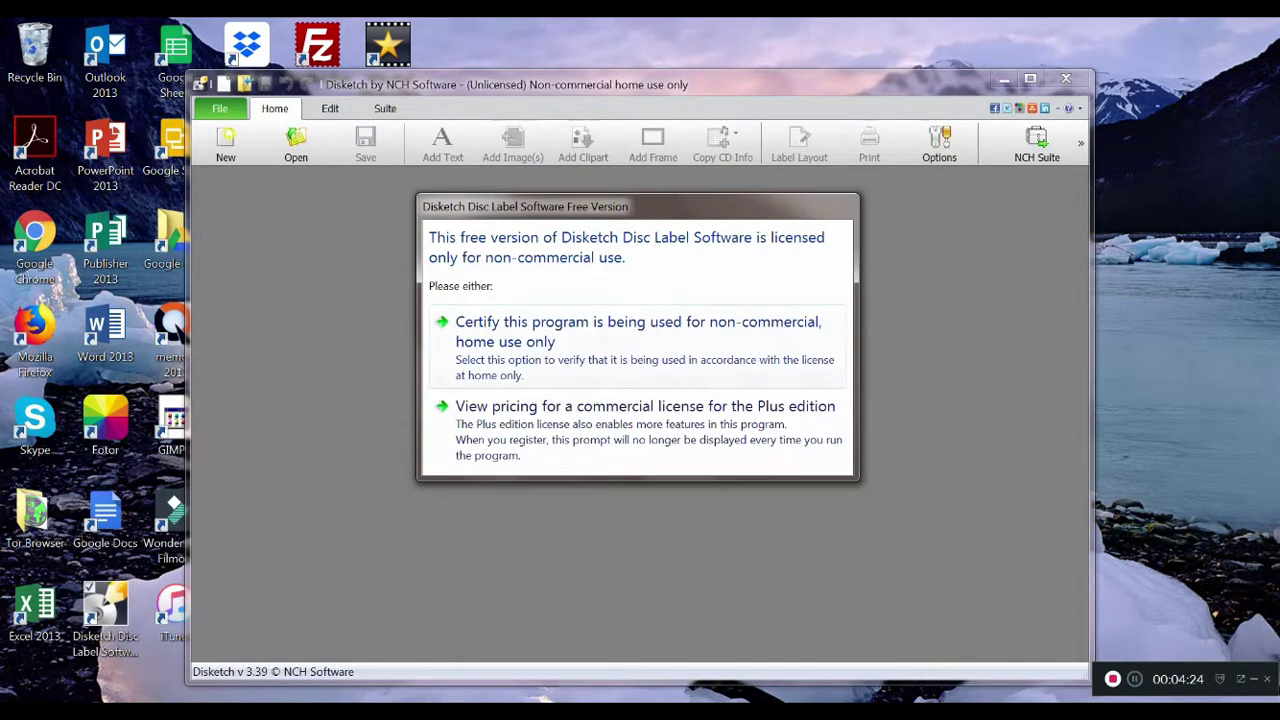
pyautogui.click(690, 325)
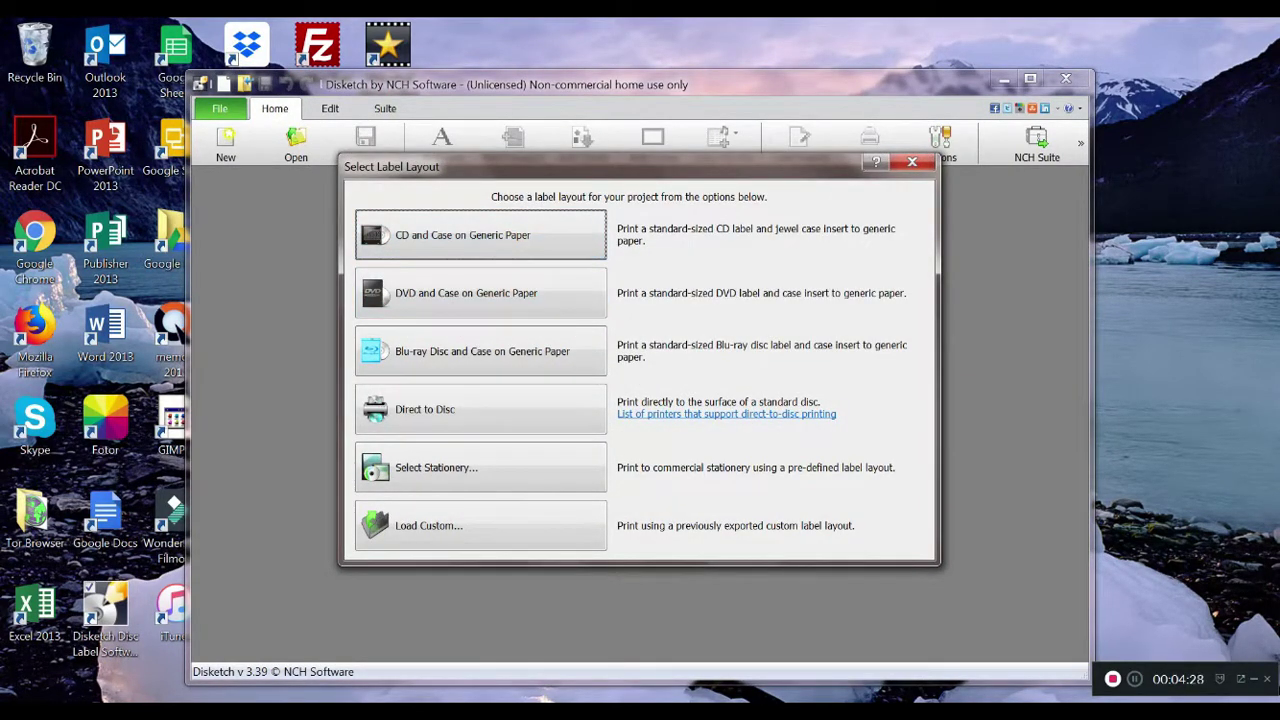
pyautogui.click(912, 162)
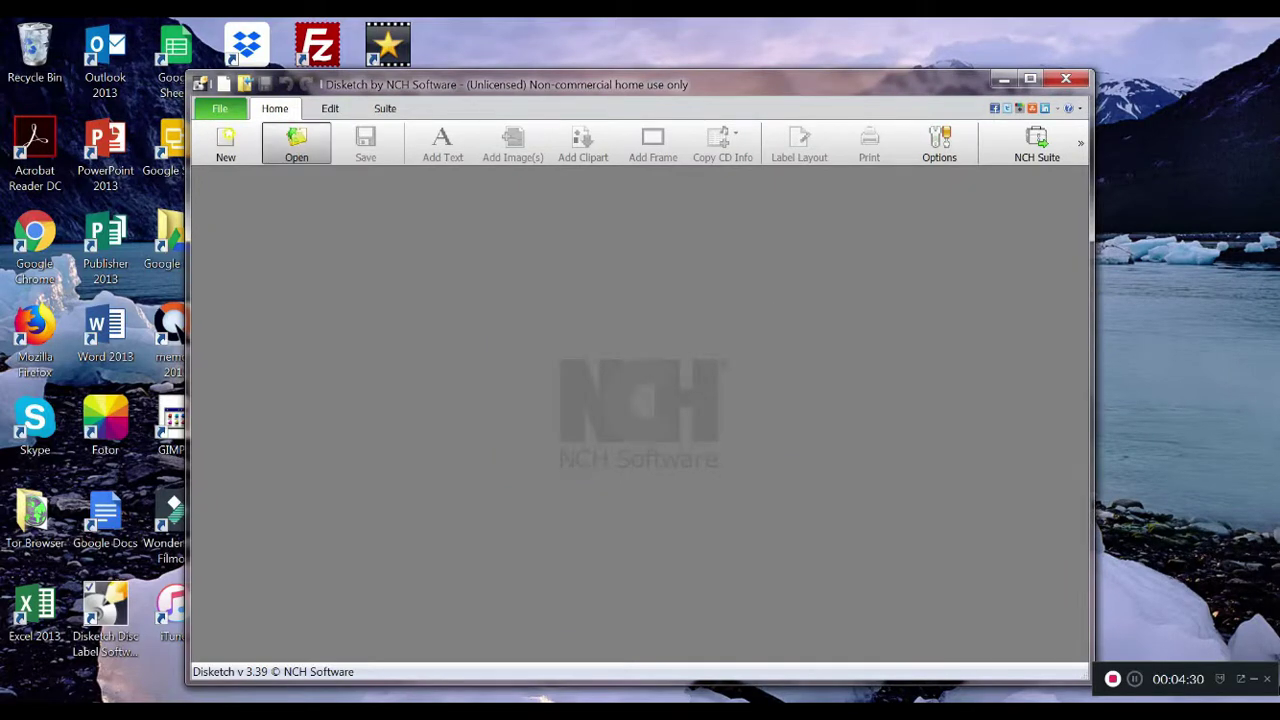
# - Open the saved tutorial project and check its front and back covers
pyautogui.click(296, 143)
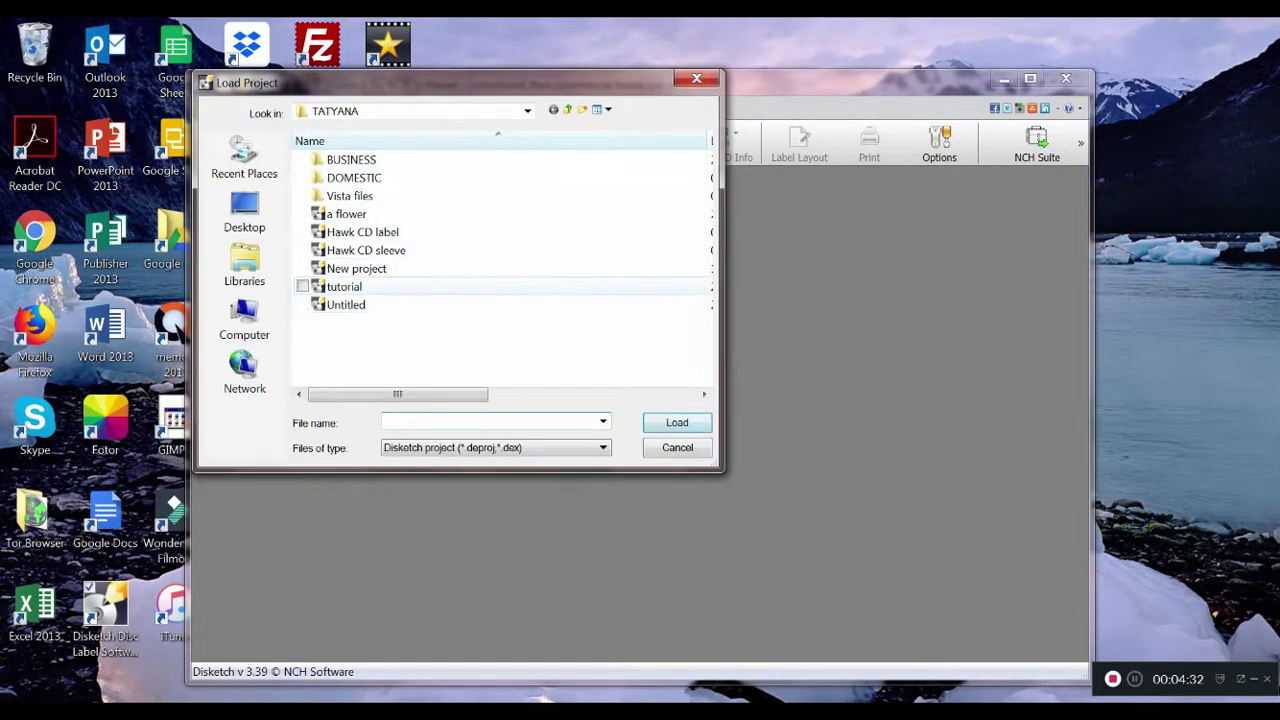
pyautogui.doubleClick(344, 287)
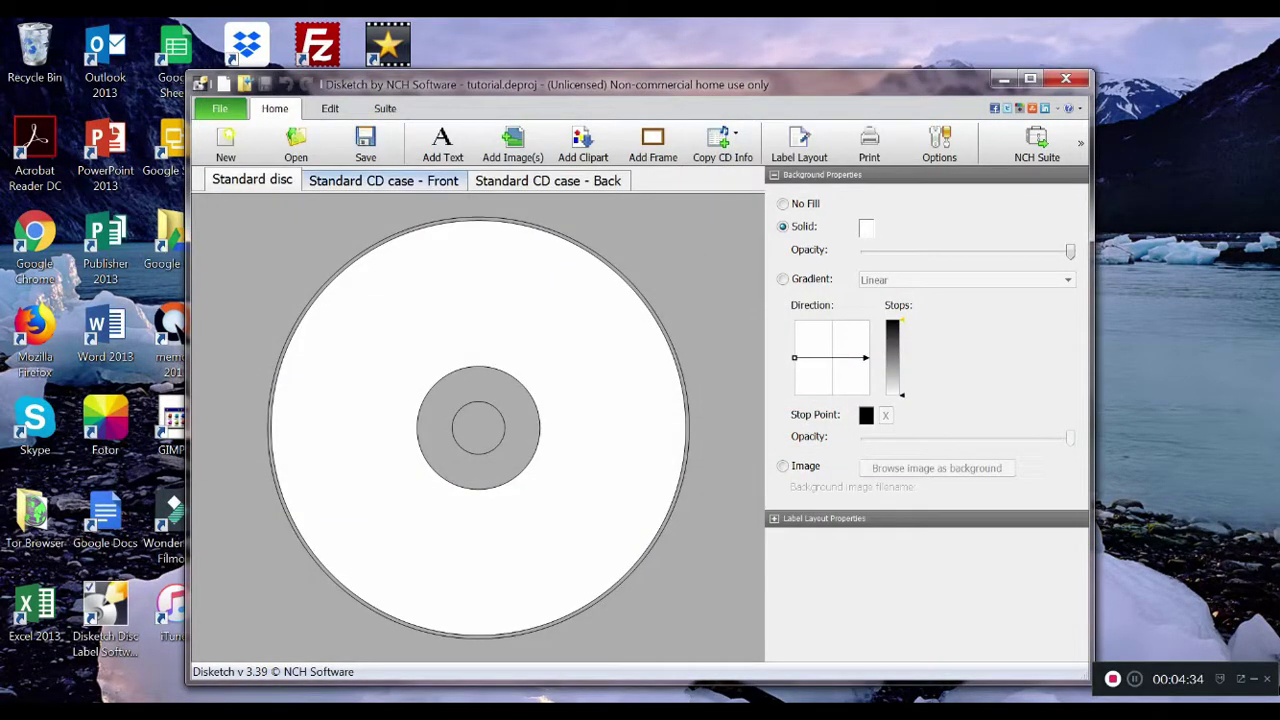
pyautogui.click(383, 180)
pyautogui.click(548, 180)
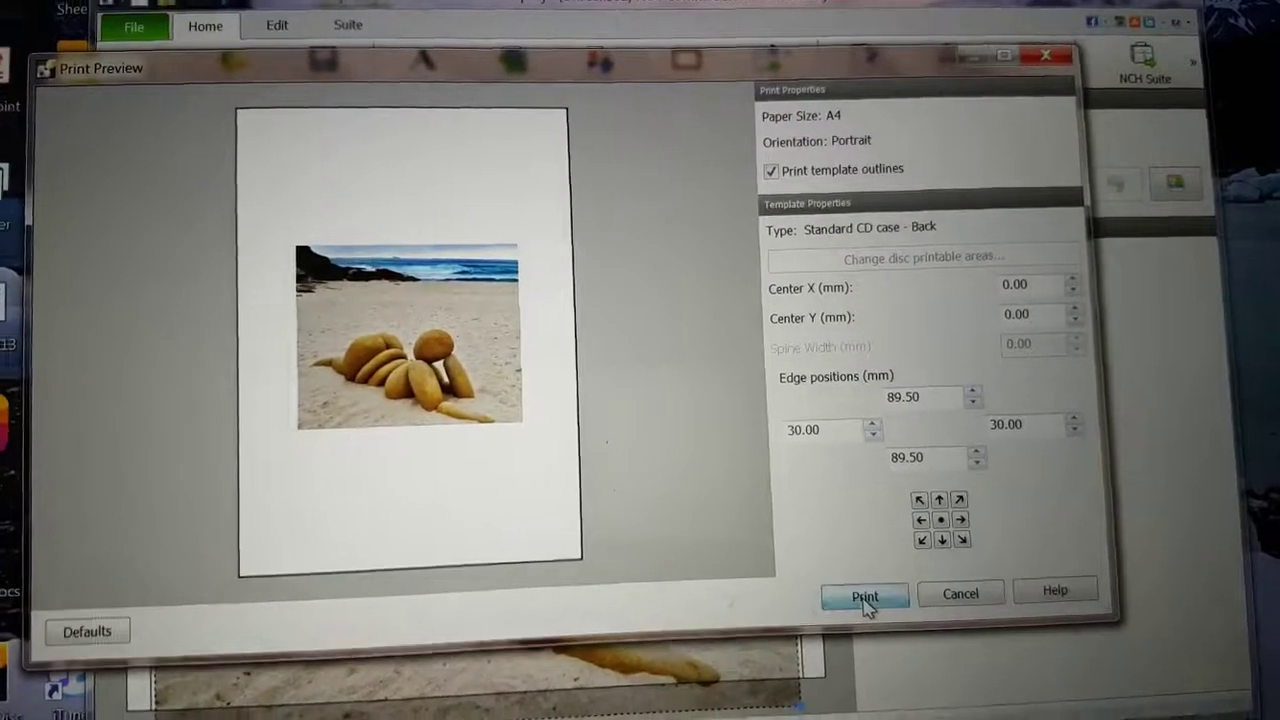
# - Print the CD case back cover from the Print Preview
pyautogui.click(880, 574)
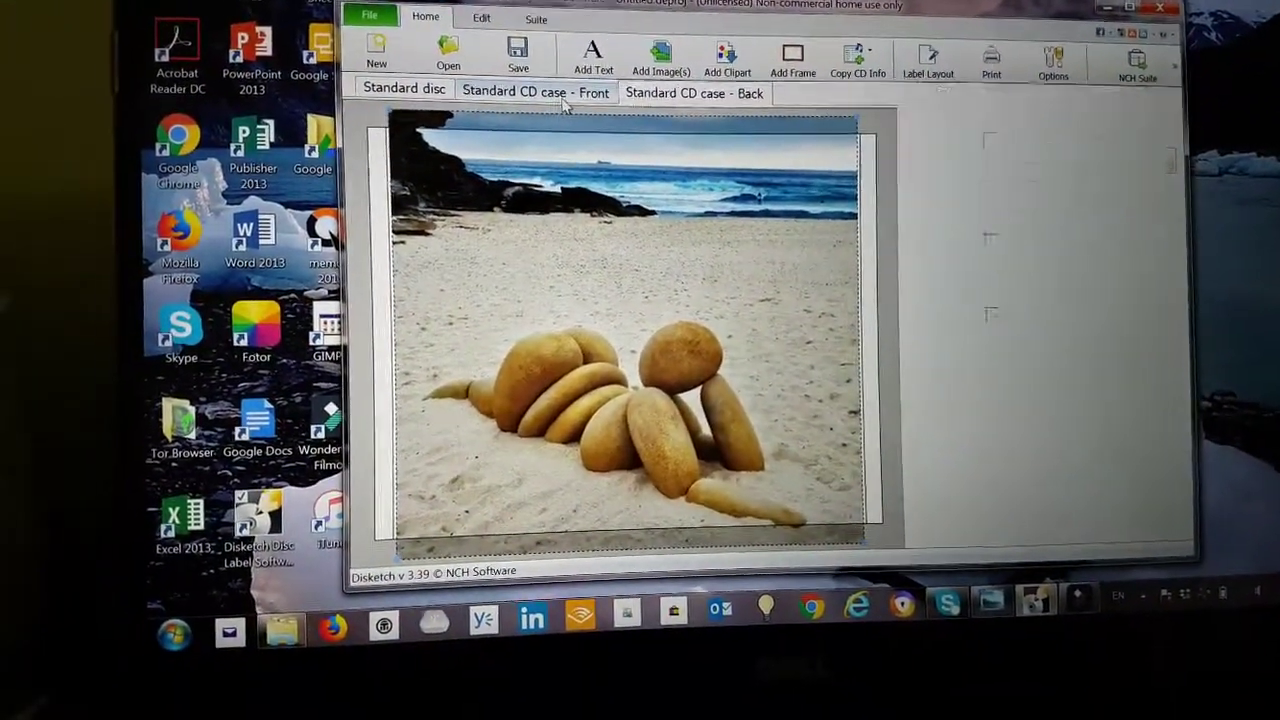
# - Print the Standard CD case front cover on landscape A4 via File > Print
pyautogui.click(455, 97)
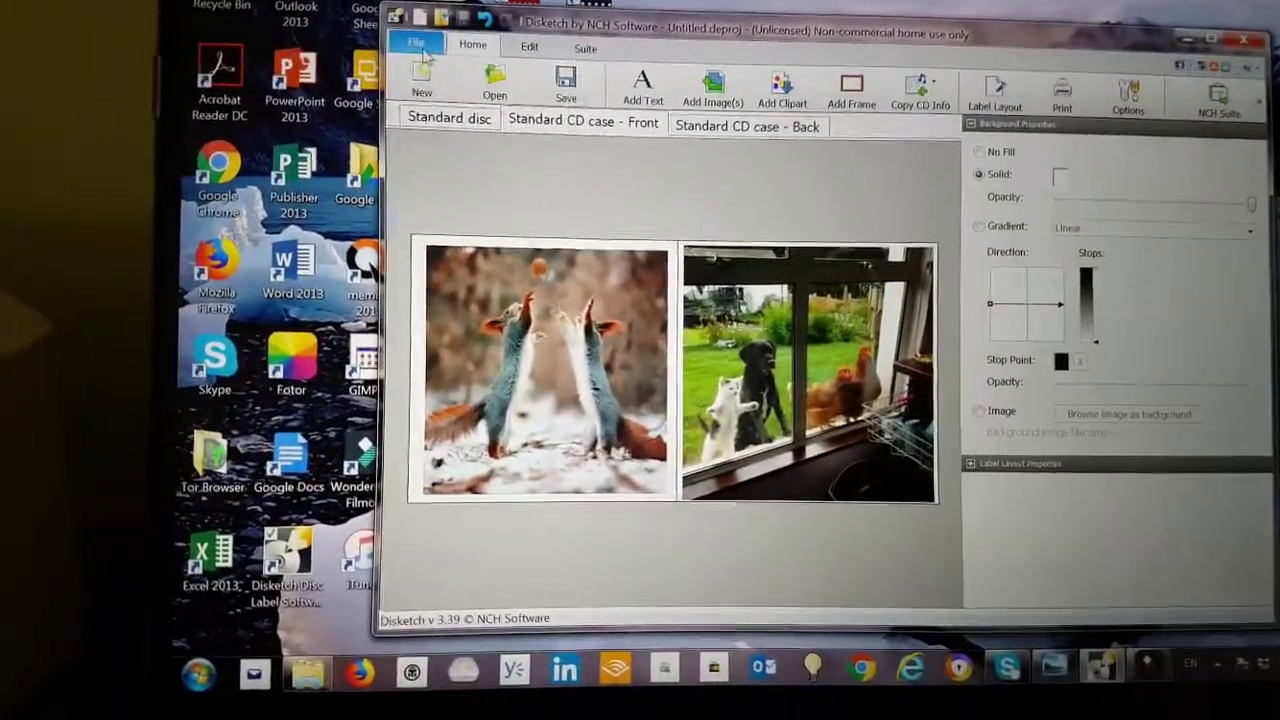
pyautogui.click(338, 15)
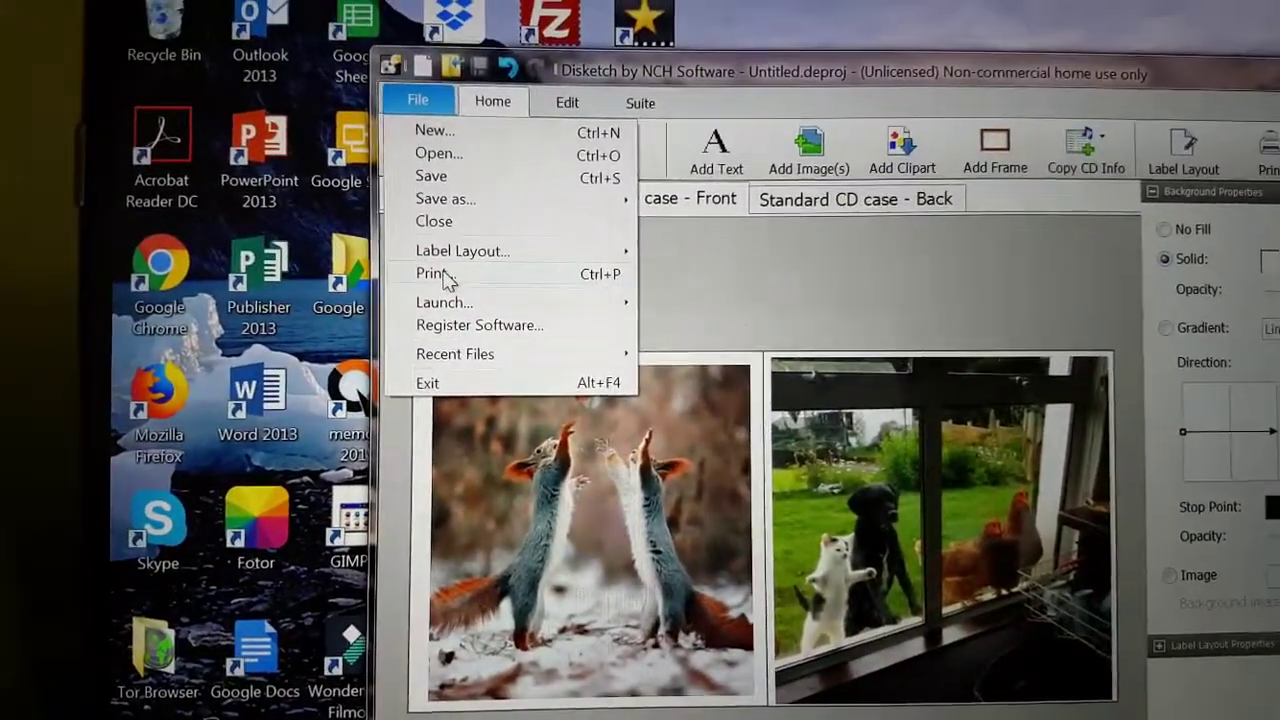
pyautogui.click(433, 274)
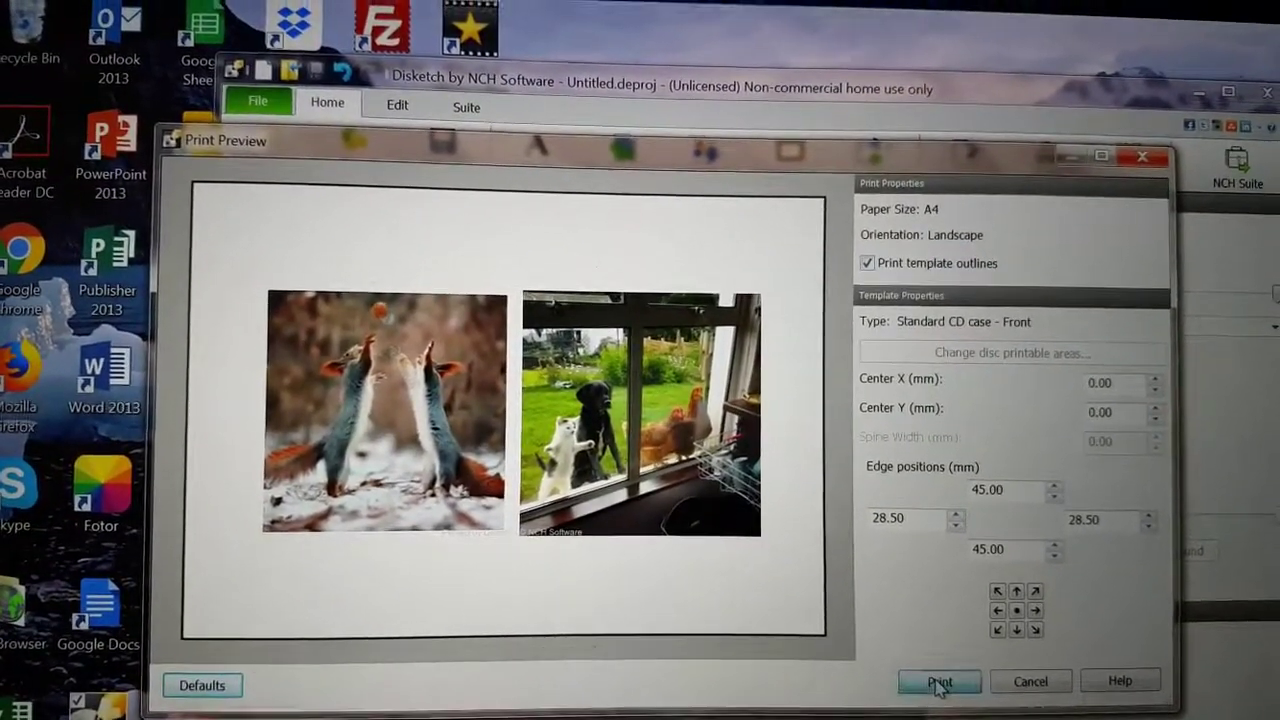
pyautogui.click(940, 676)
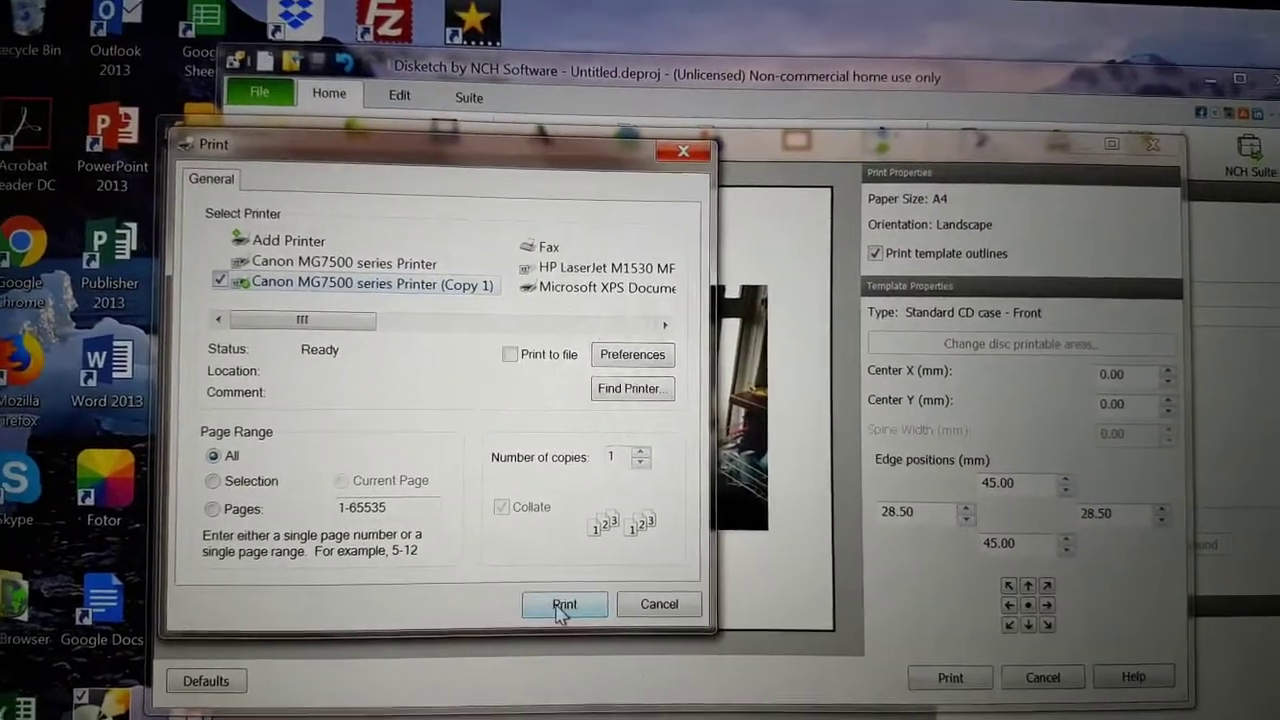
pyautogui.click(565, 585)
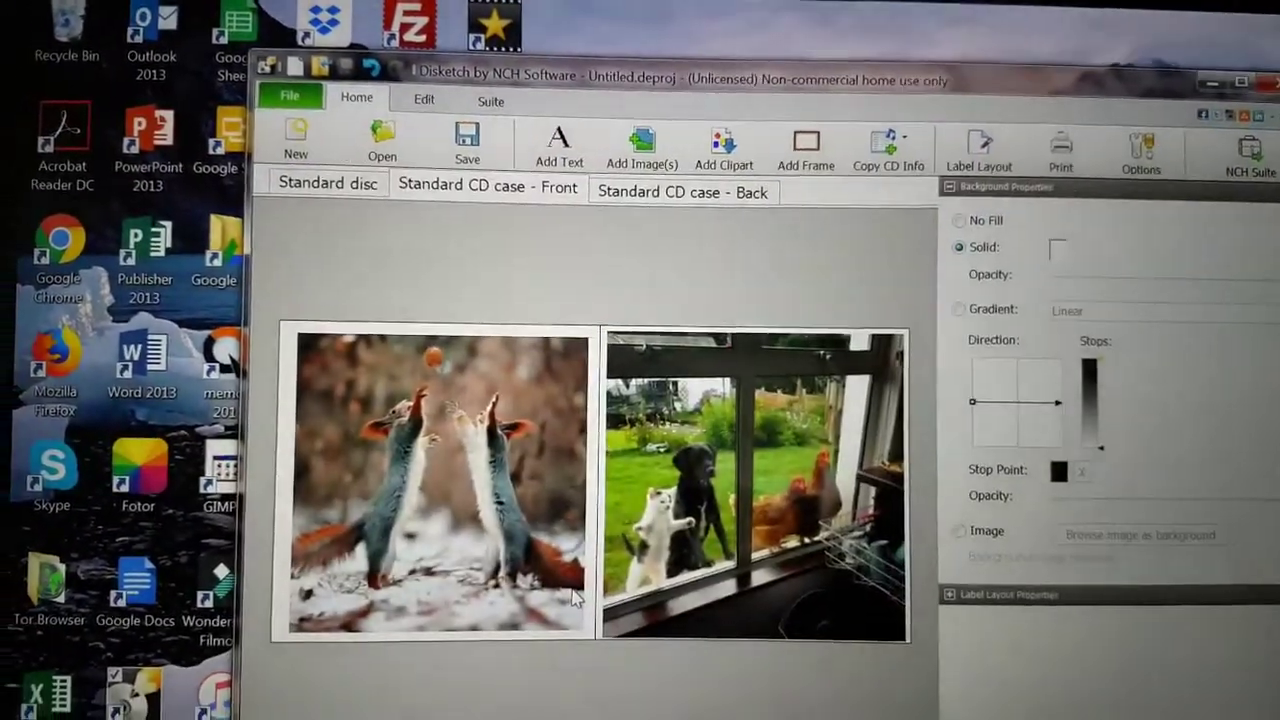